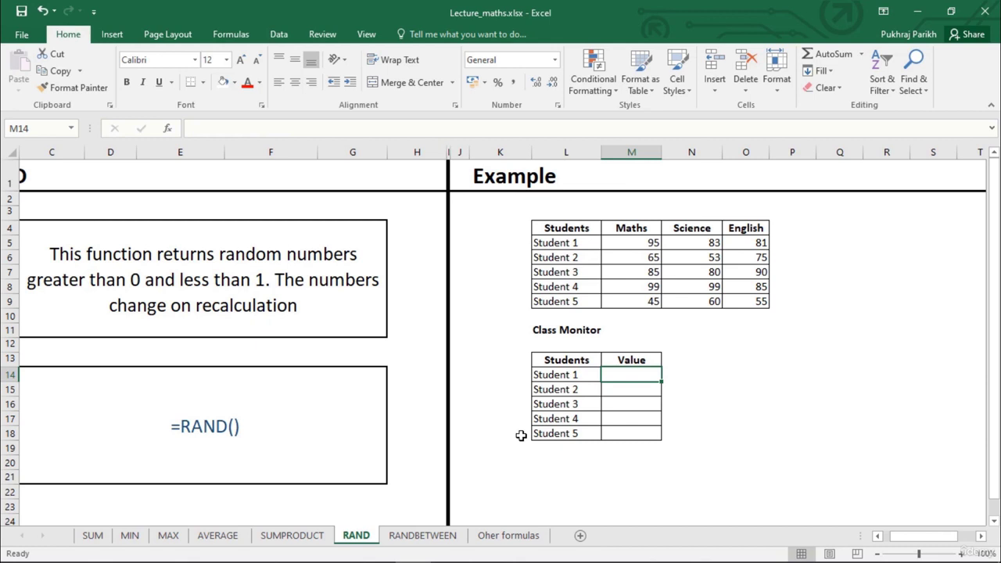
Step: Enter the formula =RAND() as Student 1's value in cell M14 of the Class Monitor table
left_click(878, 535)
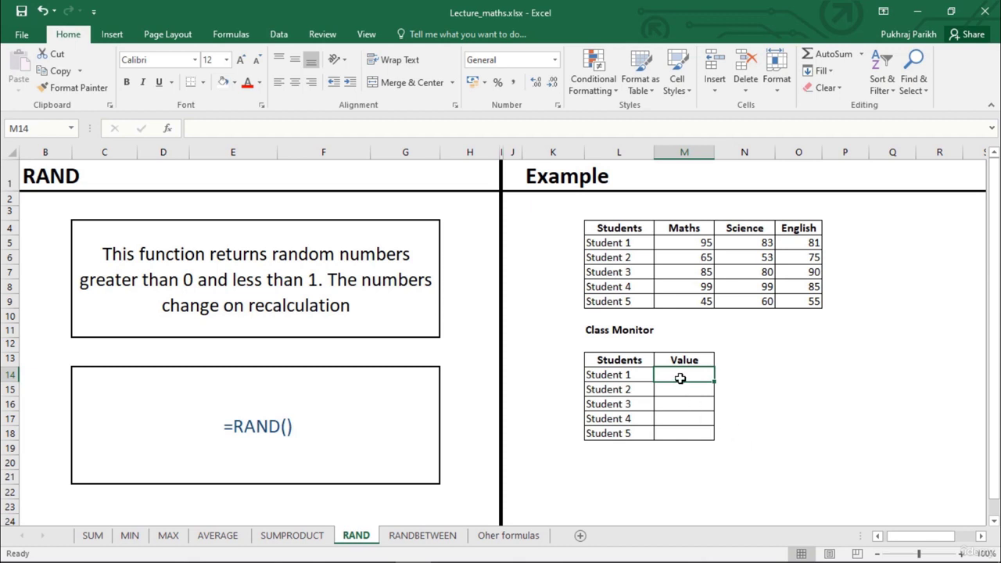
type("=")
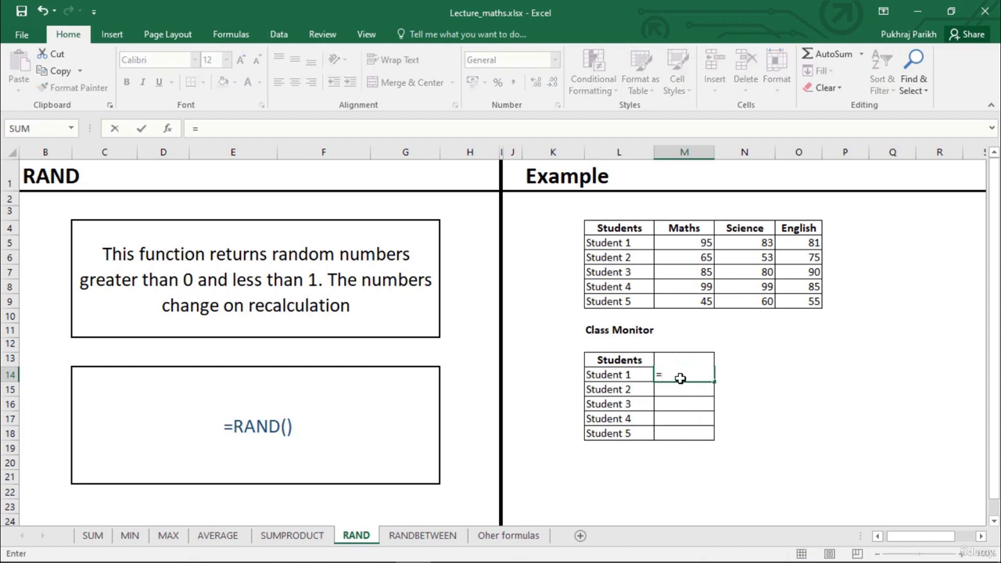
type("ra")
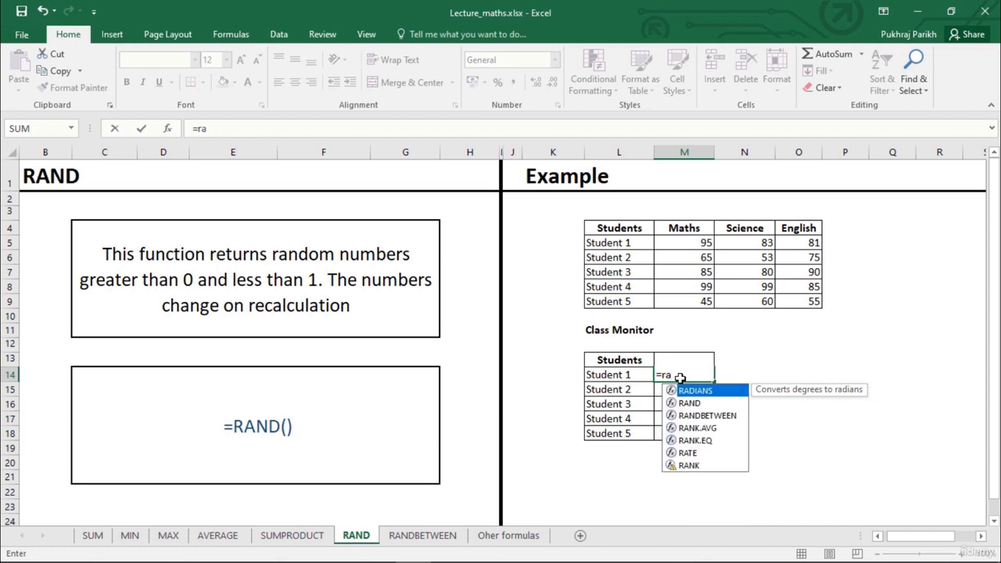
key("Down")
key("Tab")
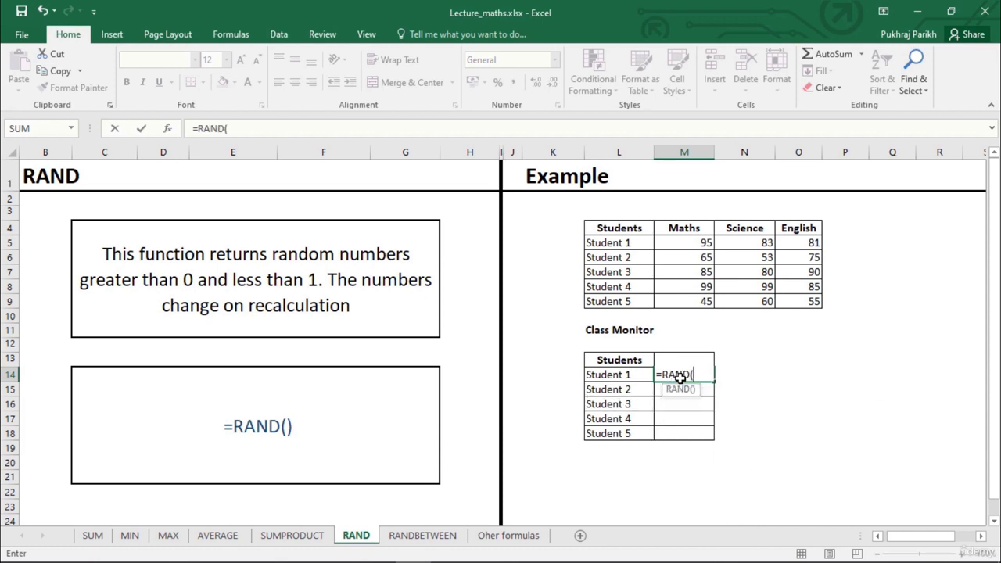
type(")")
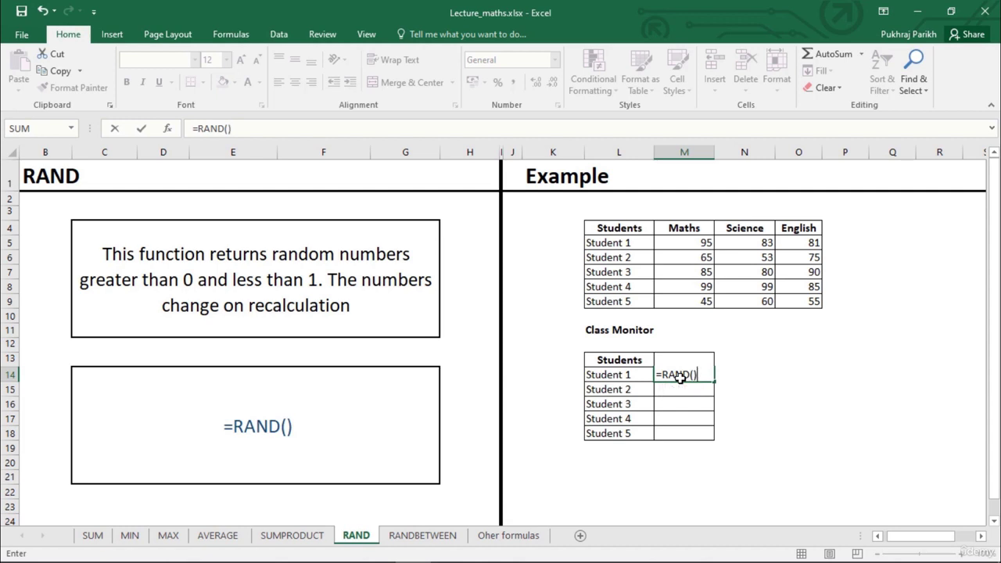
key("Return")
Step: Fill the RAND formula down the Value column from Student 1 through Student 5
left_click(699, 376)
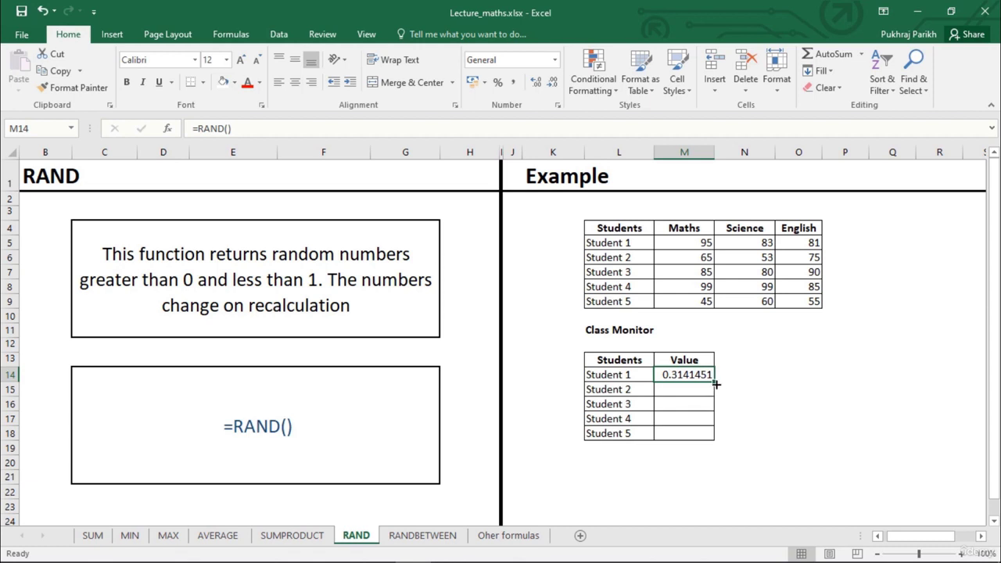
left_click_drag(713, 384, 709, 430)
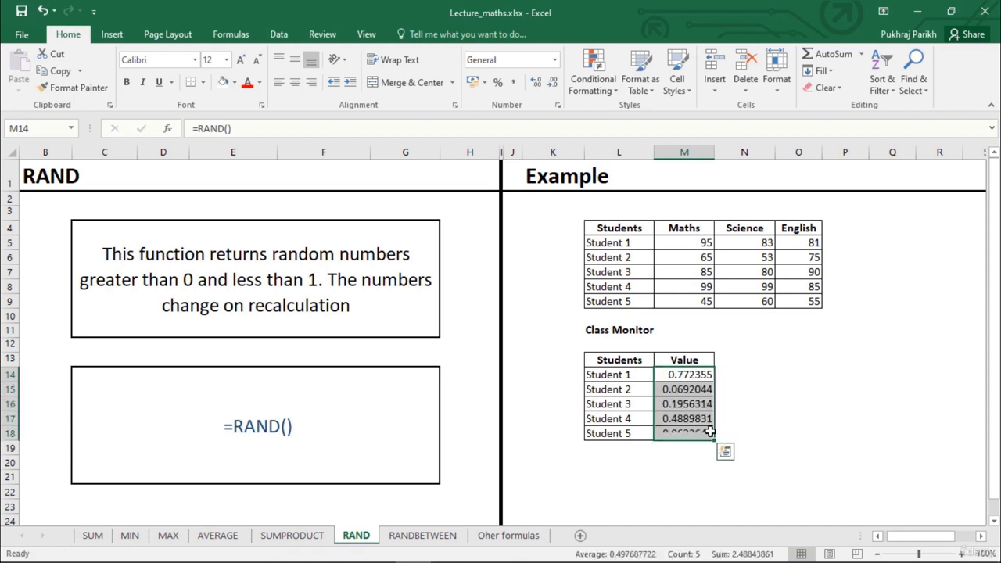
left_click(708, 387)
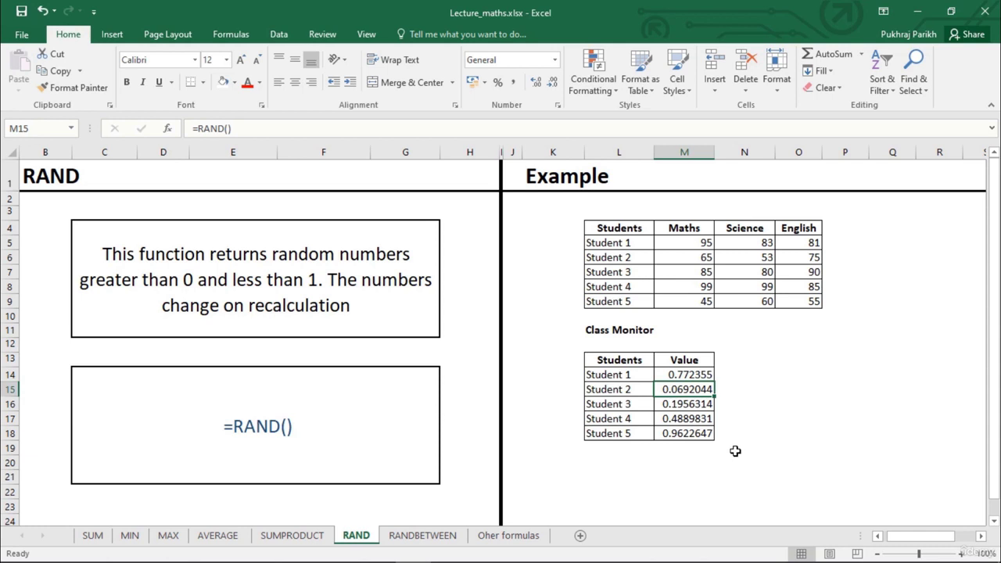
Step: On the RANDBETWEEN sheet, enter =RANDBETWEEN(40,100) as Student 6's Maths mark in cell M10
left_click(422, 535)
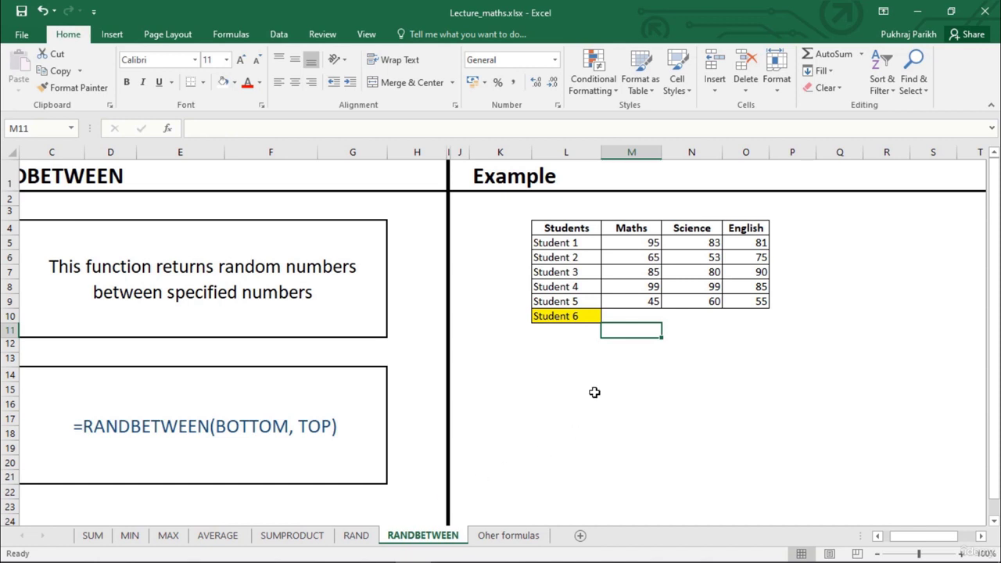
left_click(633, 315)
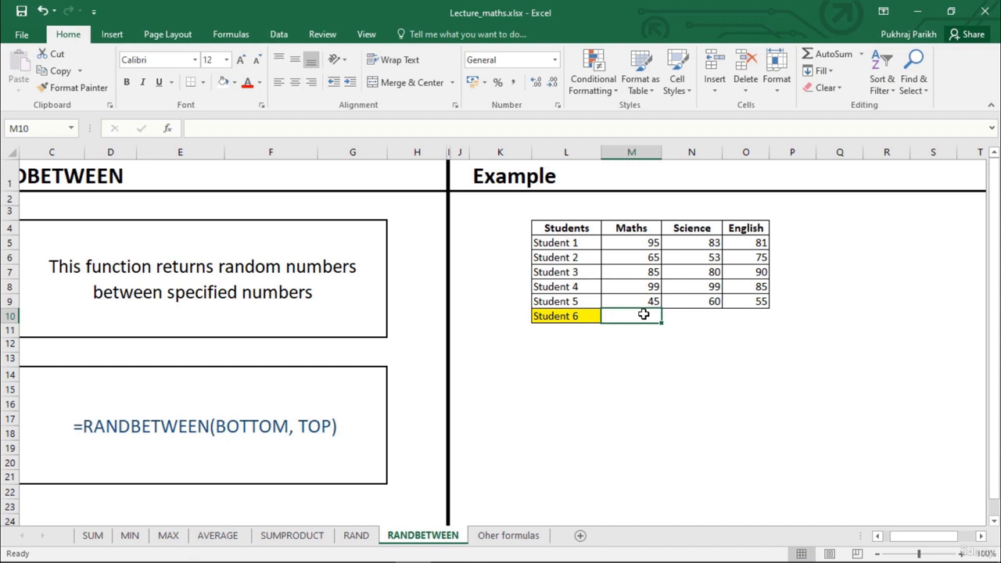
type("=")
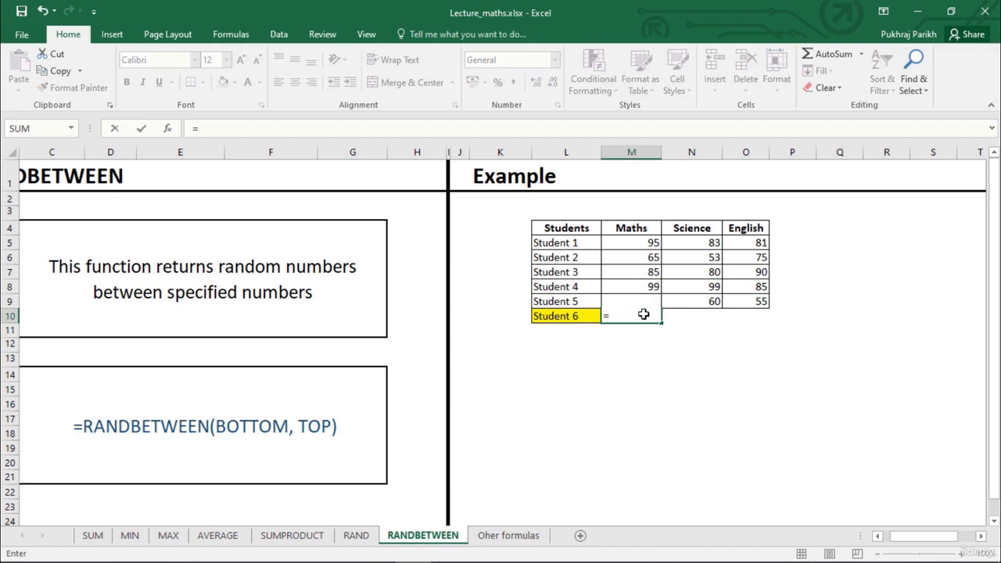
type("randb")
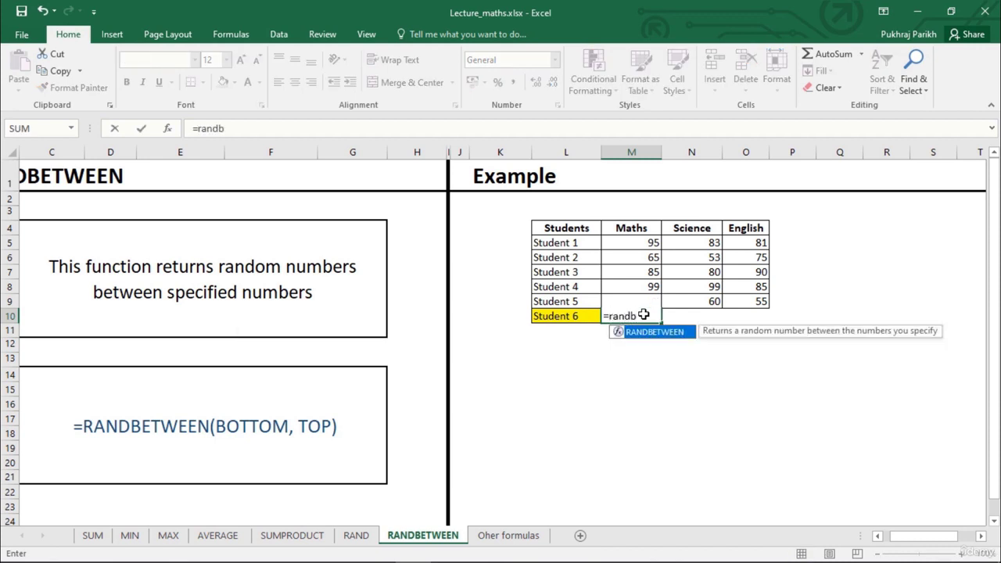
key("Tab")
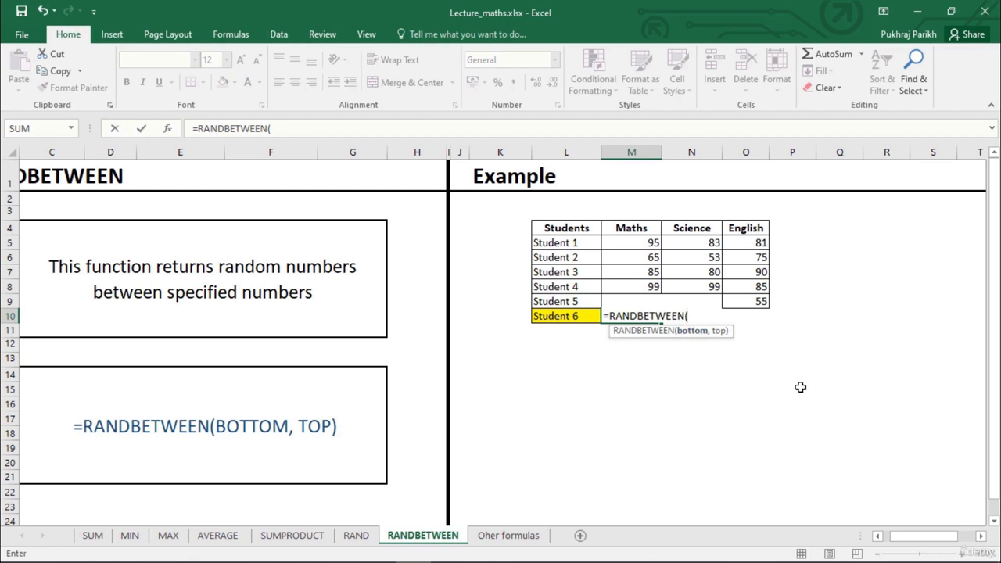
type("40,100")
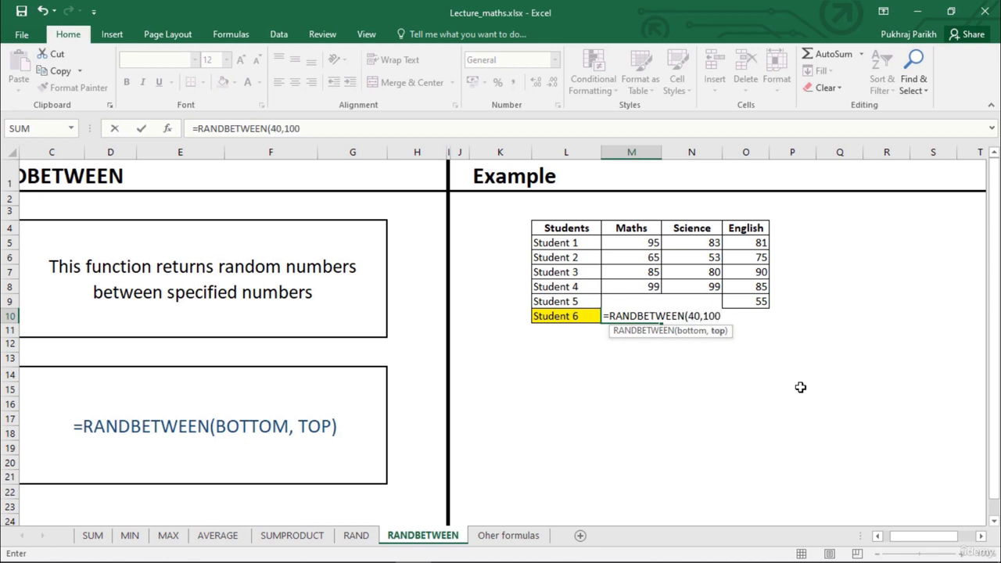
key("Return")
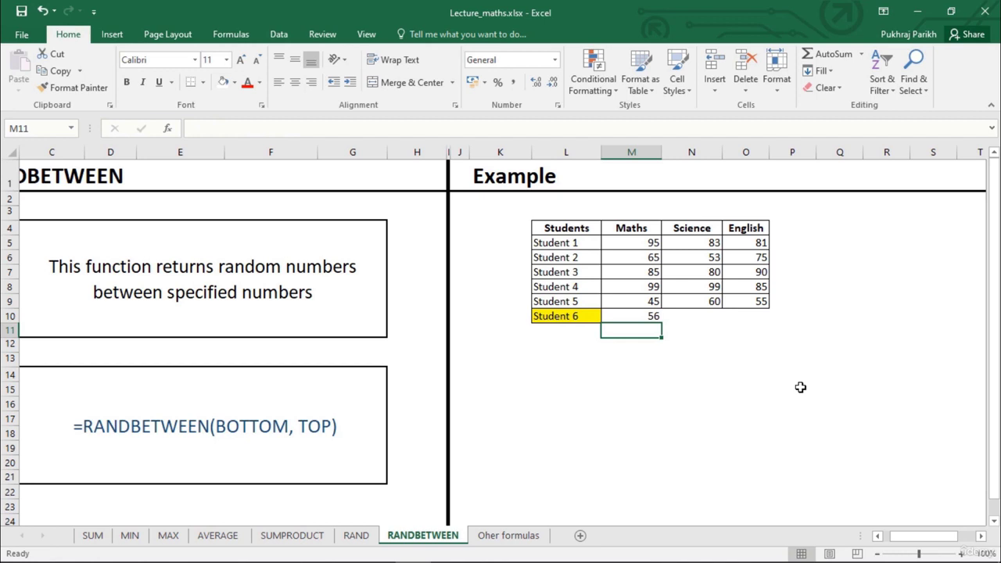
Step: Fill Student 6's RANDBETWEEN formula across to the Science and English columns
left_click(638, 318)
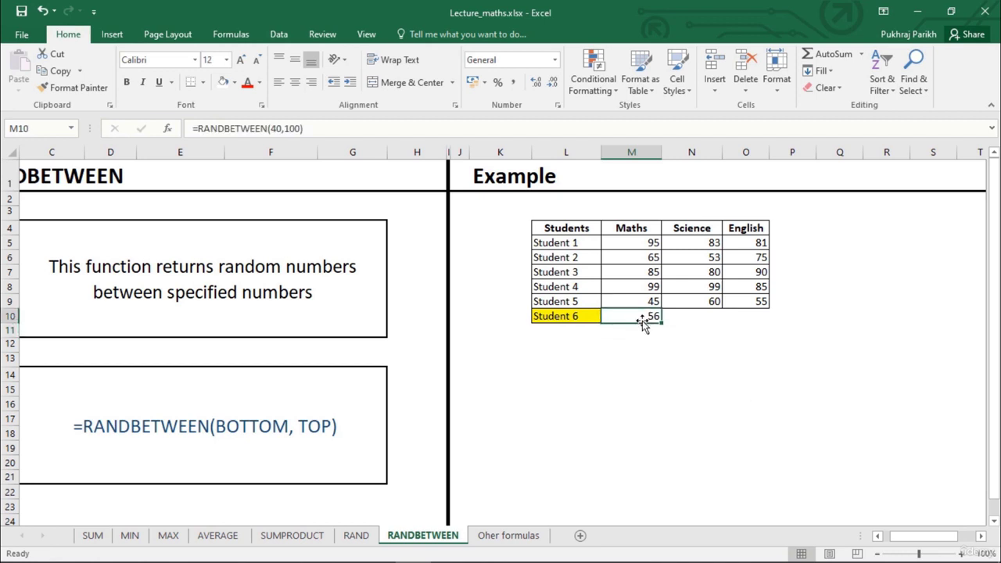
left_click_drag(662, 323, 774, 328)
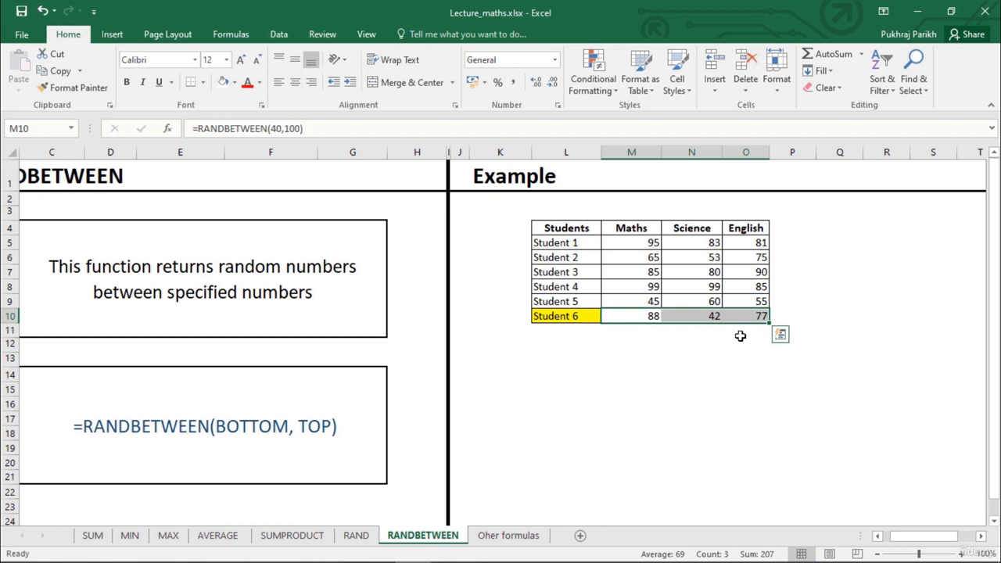
left_click(708, 356)
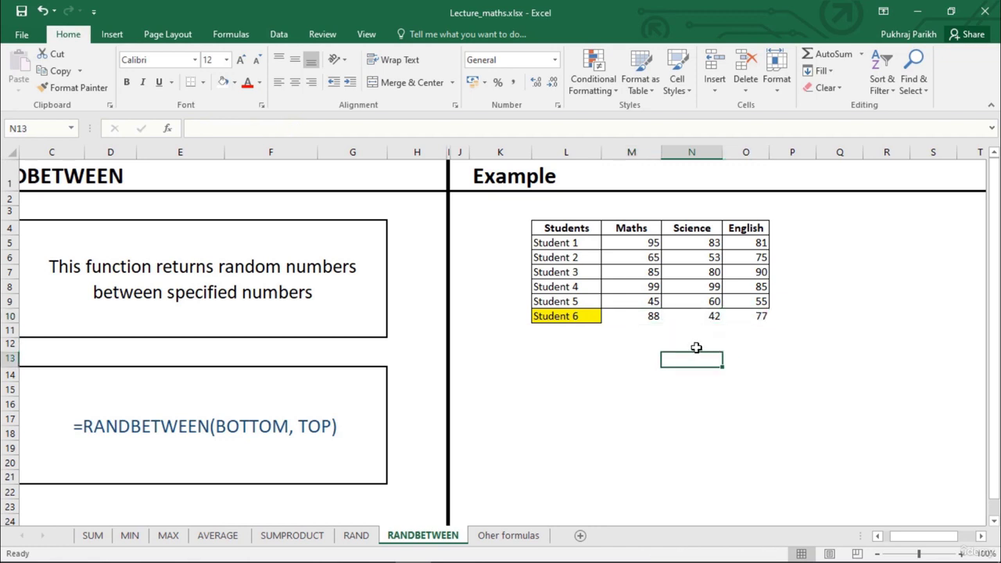
Step: Recalculate the random marks and enter the test text b in the empty cell N12
key("Down")
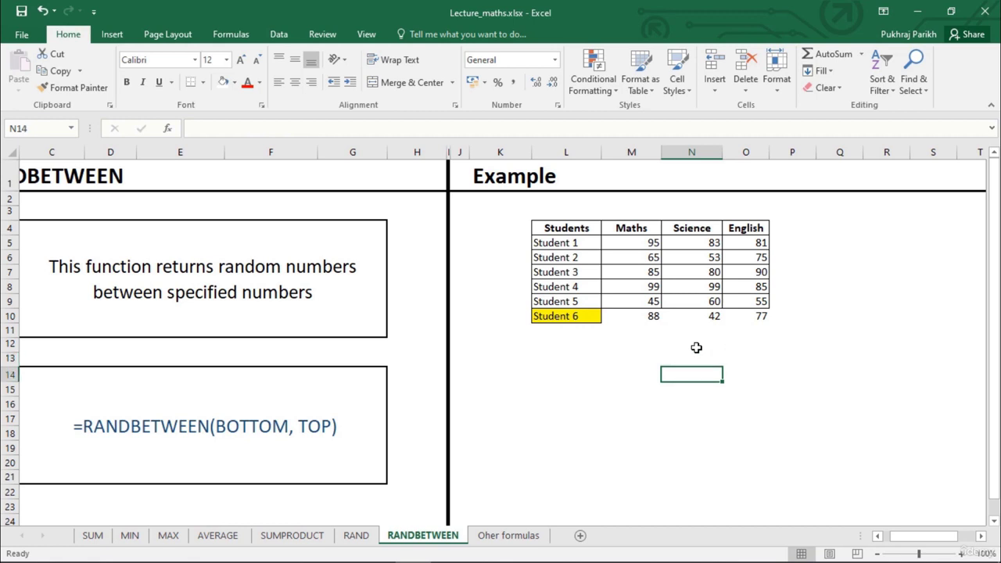
left_click(733, 323)
left_click(701, 345)
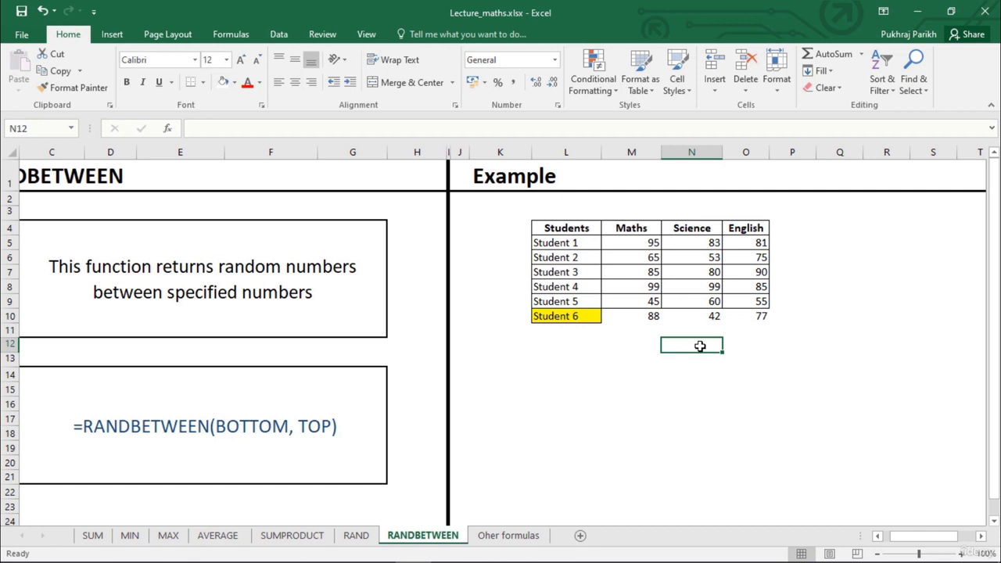
key("F9")
type("b")
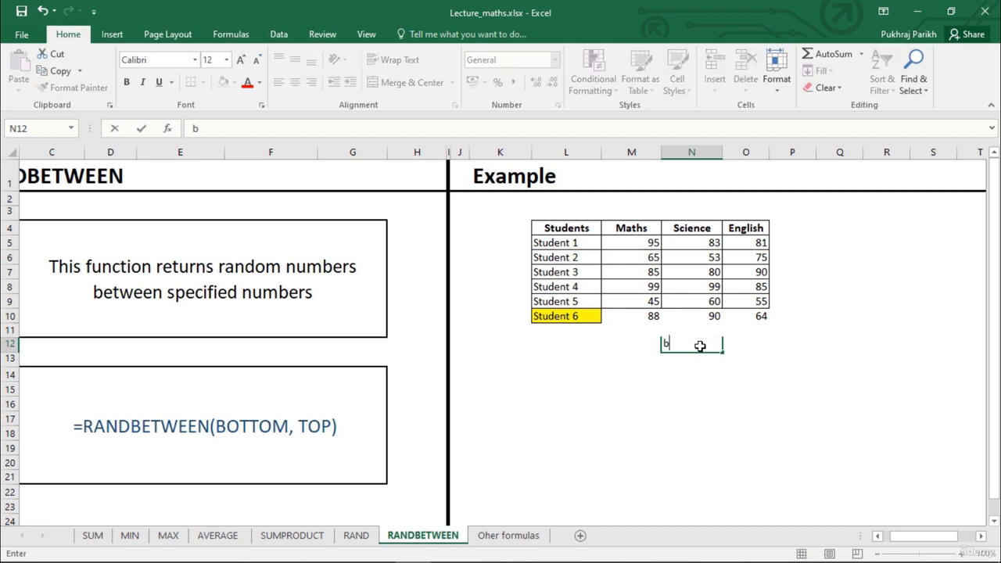
key("Return")
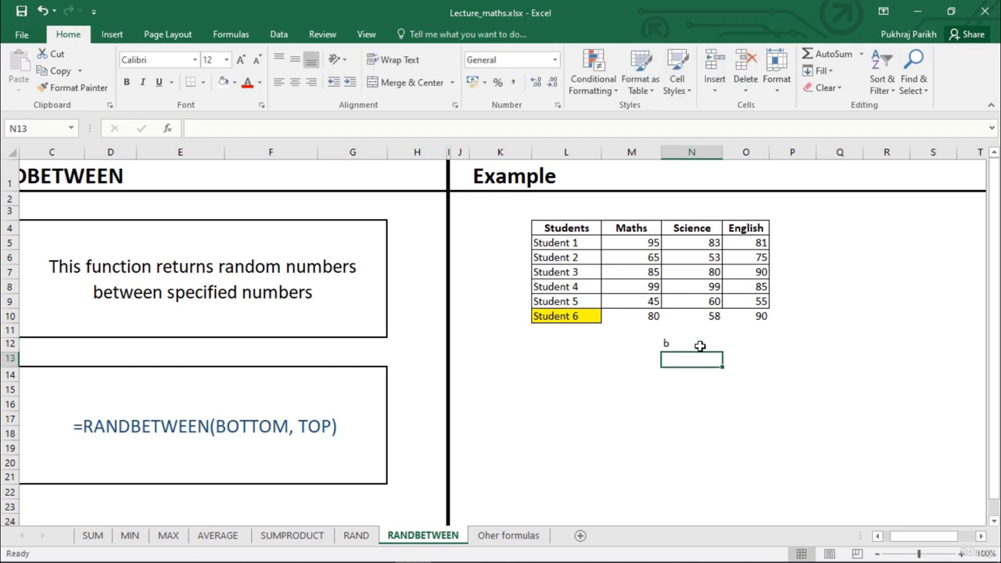
Step: Replace the test text in cell N12 with c and clear the cell
left_click(700, 346)
type("c")
key("Return")
left_click(700, 345)
key("Delete")
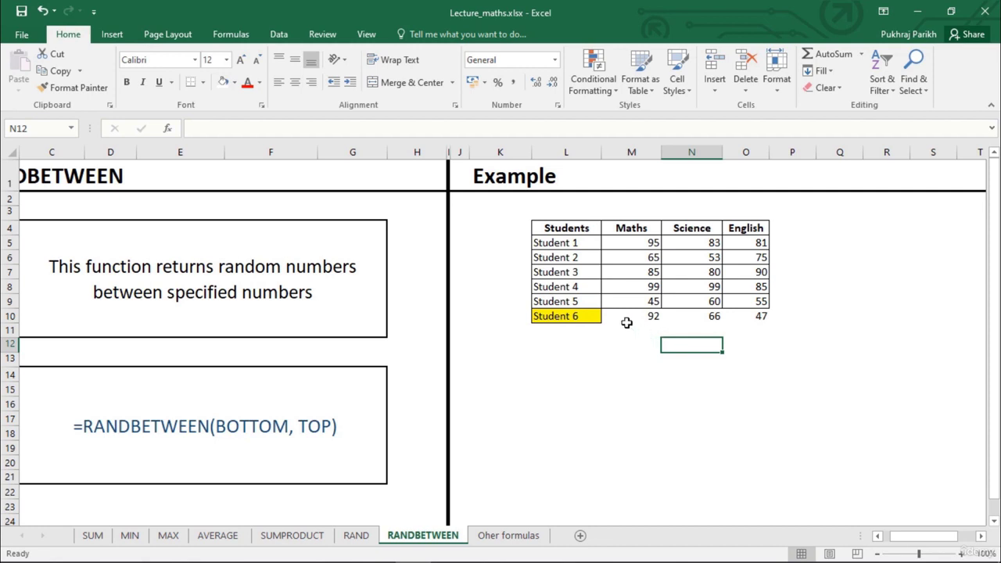
Step: Copy Student 6's three marks with their formulas to M14:O14 and check the formulas in the pasted cells
left_click_drag(626, 320, 704, 316)
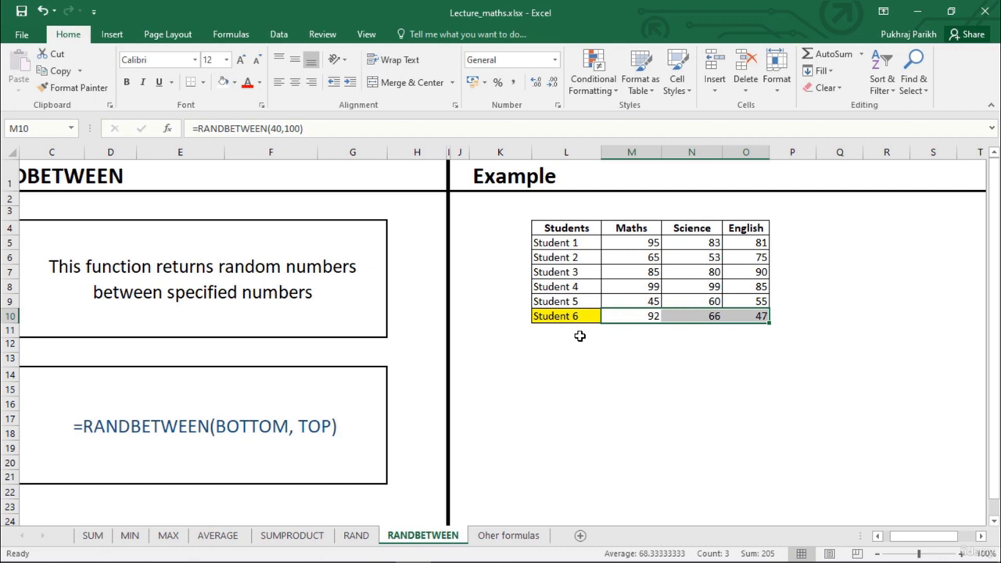
key("ctrl+c")
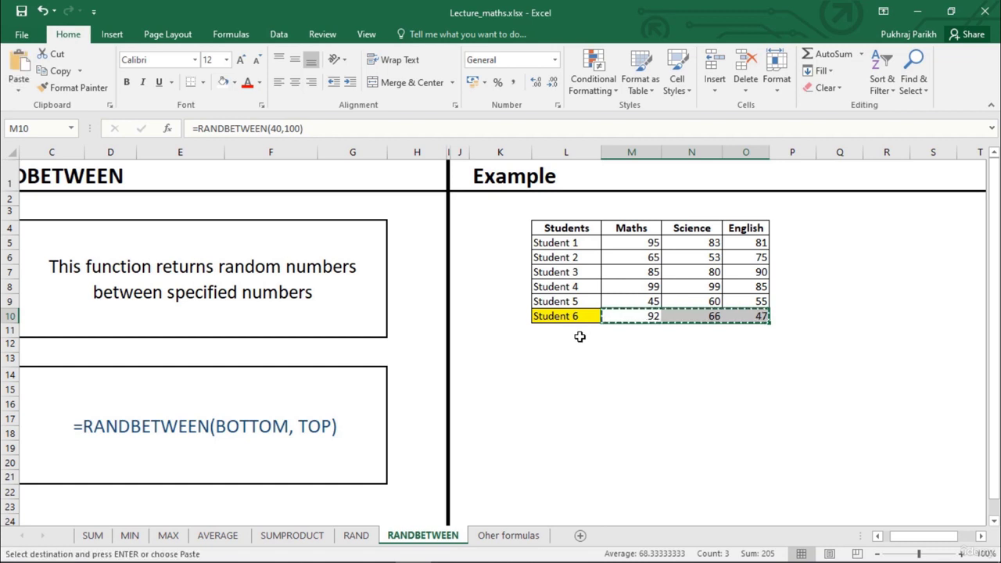
left_click(621, 356)
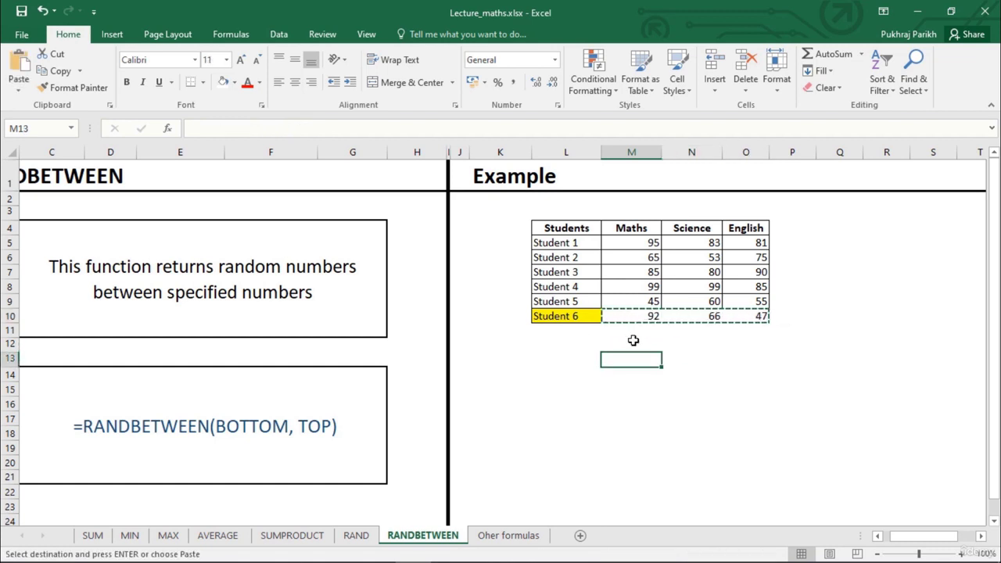
left_click(631, 319)
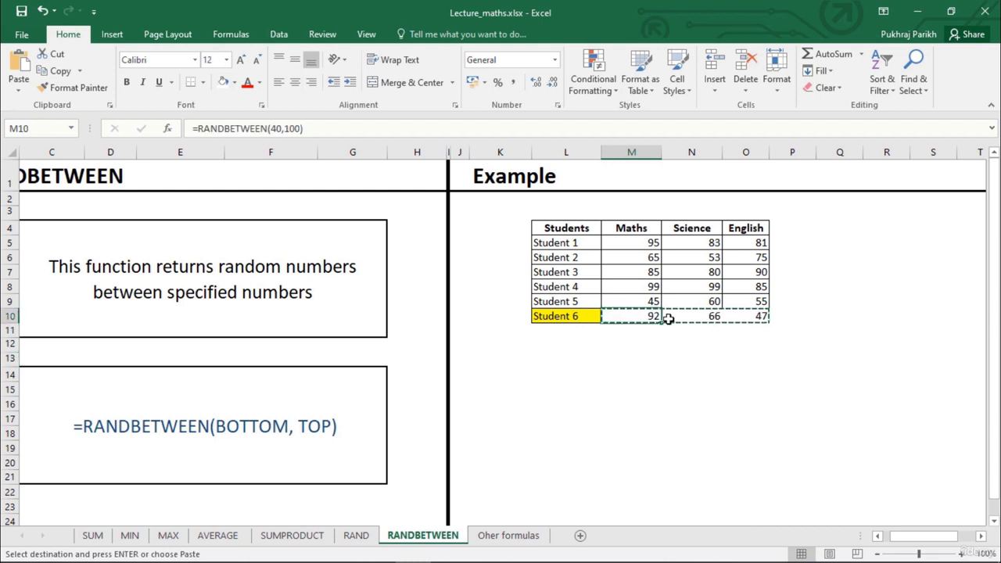
left_click(609, 370)
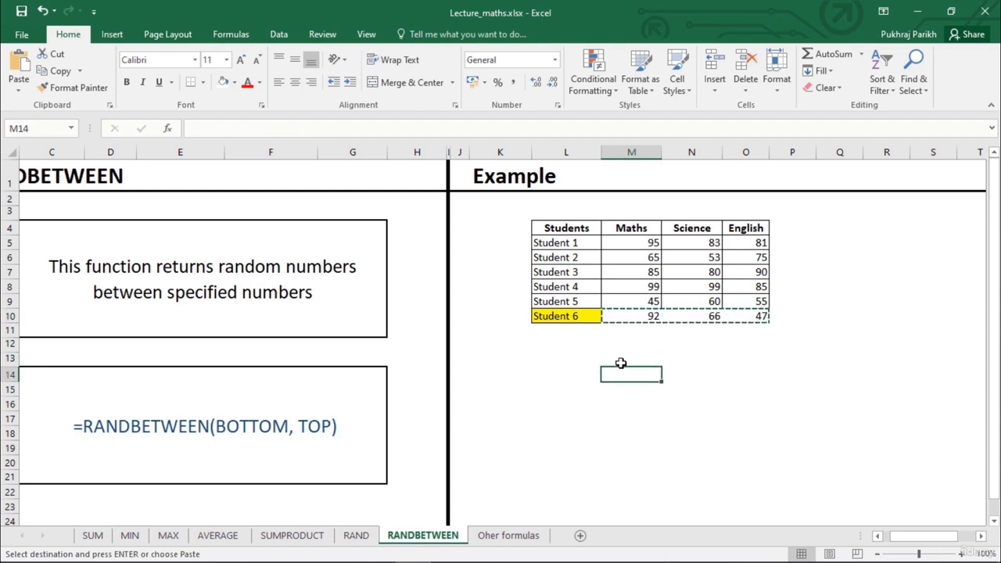
key("ctrl+v")
left_click(645, 374)
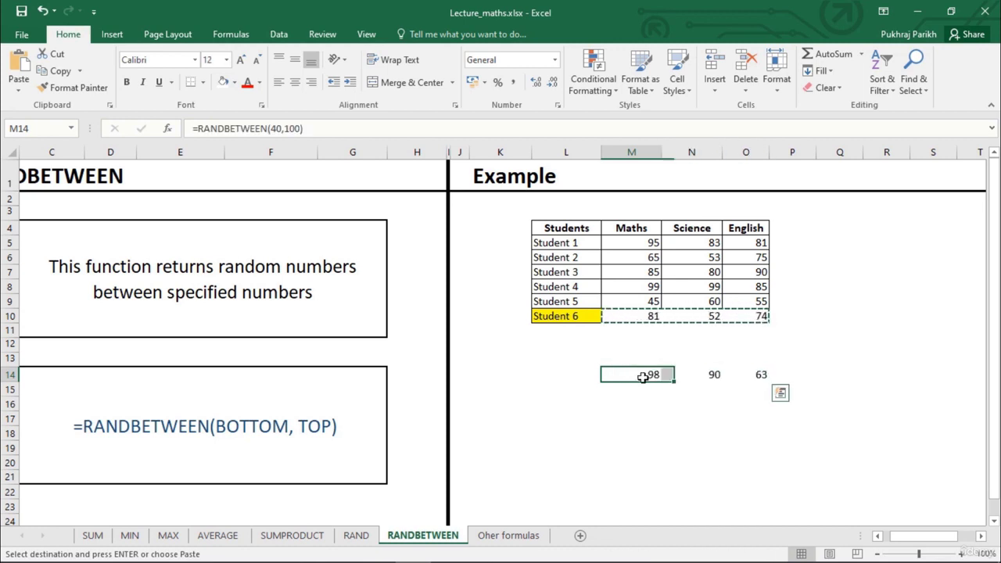
left_click(703, 376)
left_click(751, 386)
left_click(707, 379)
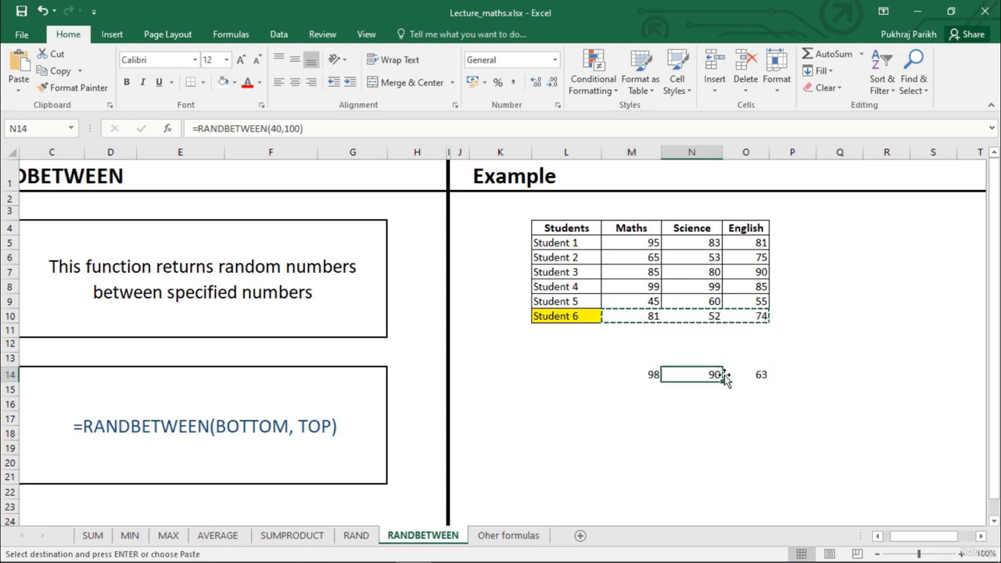
left_click(655, 376)
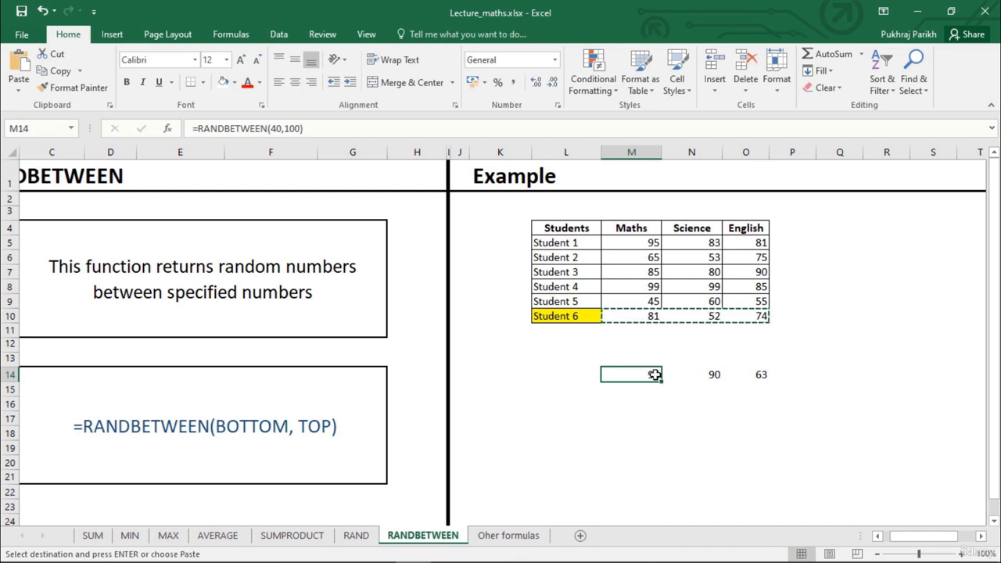
left_click(669, 374)
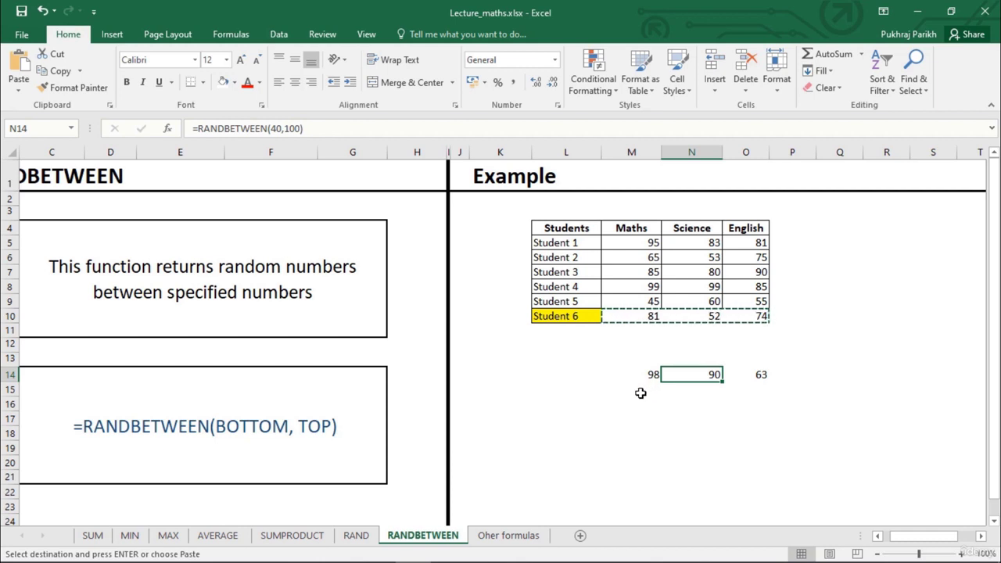
Step: Paste the copied marks over Student 6's cells M10:O10 as values only, replacing the formulas
left_click(630, 320)
key("ctrl+v")
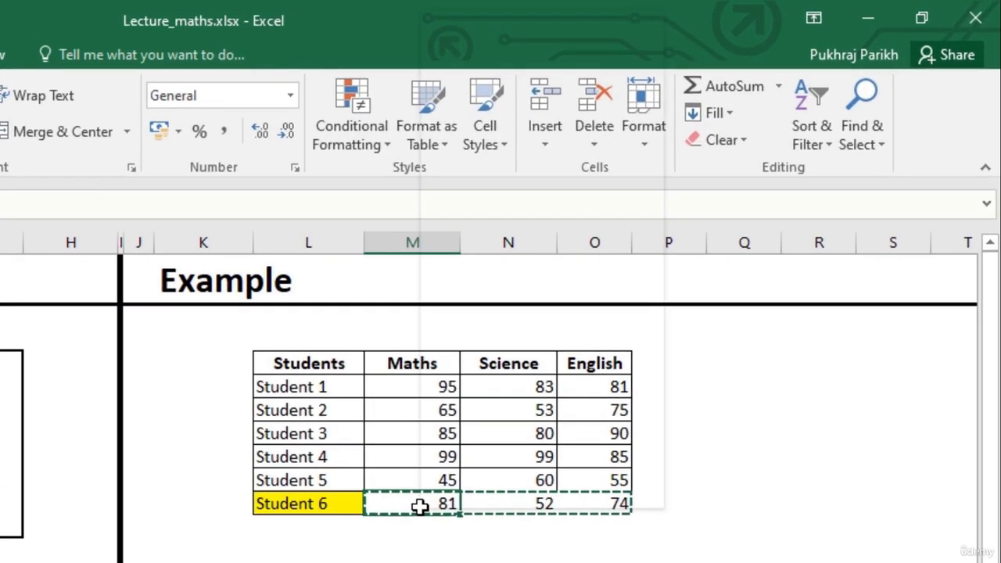
right_click(420, 507)
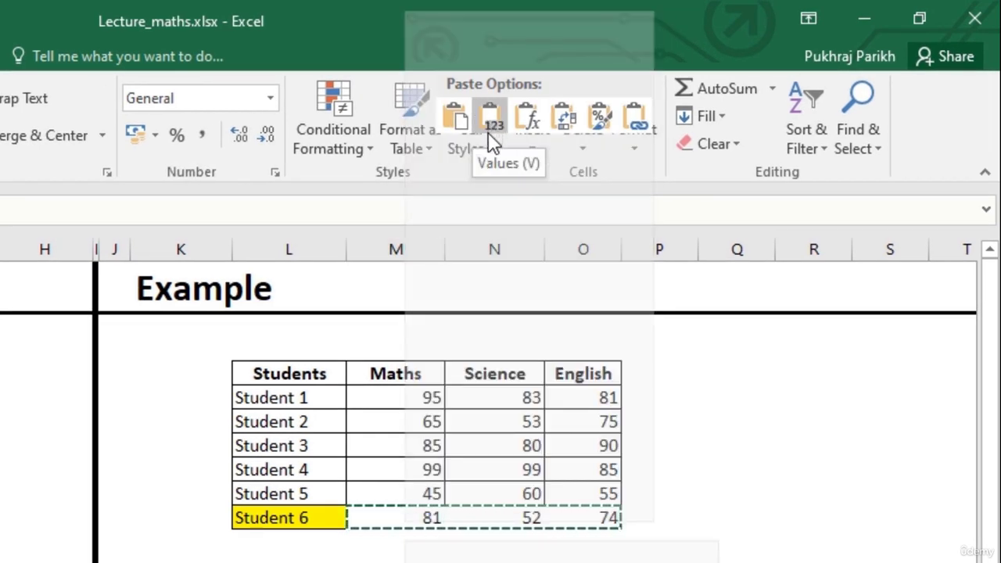
left_click(489, 119)
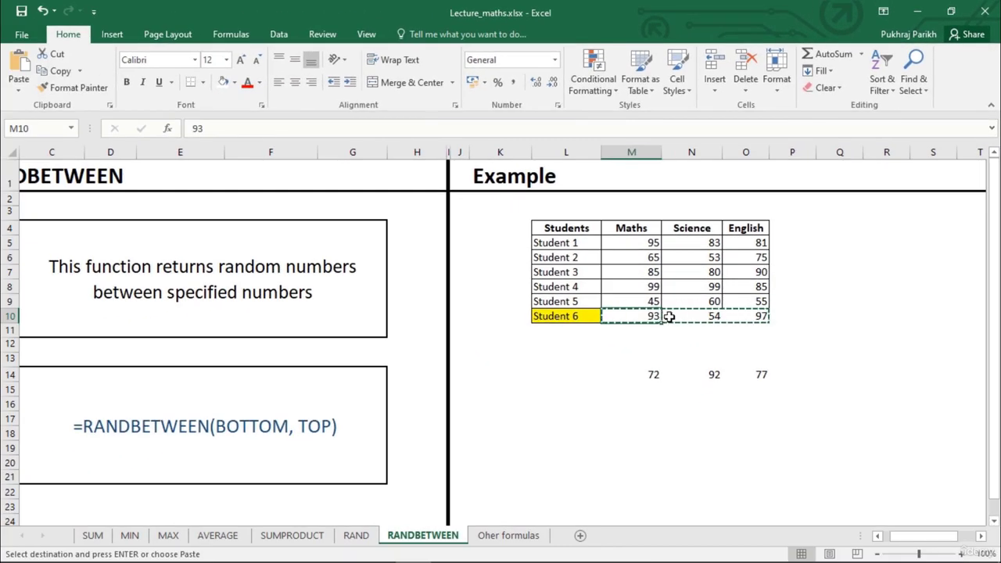
Step: Check the contents of Student 6's Maths, Science and English cells M10:O10 for static values instead of formulas
left_click(679, 316)
left_click(727, 314)
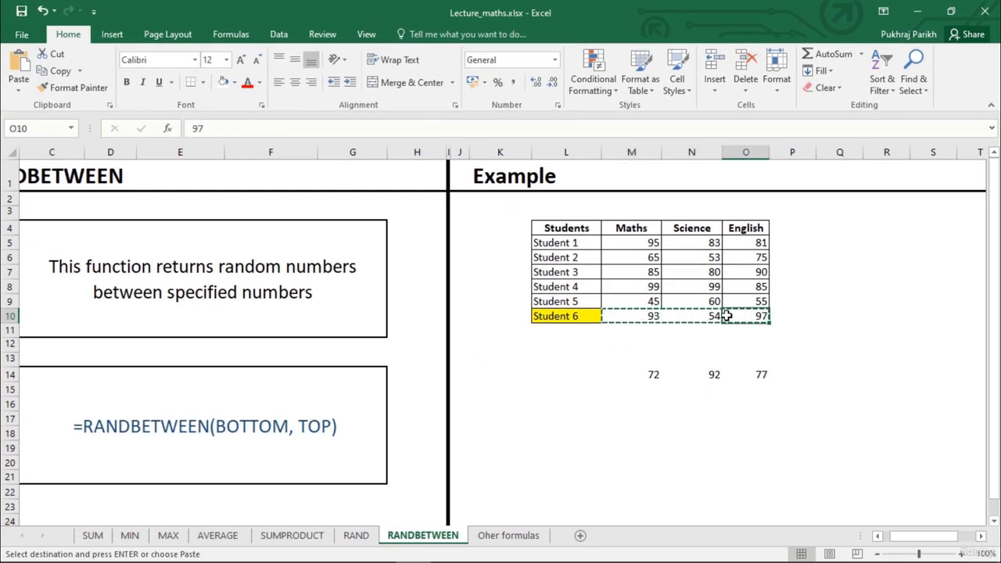
left_click(631, 321)
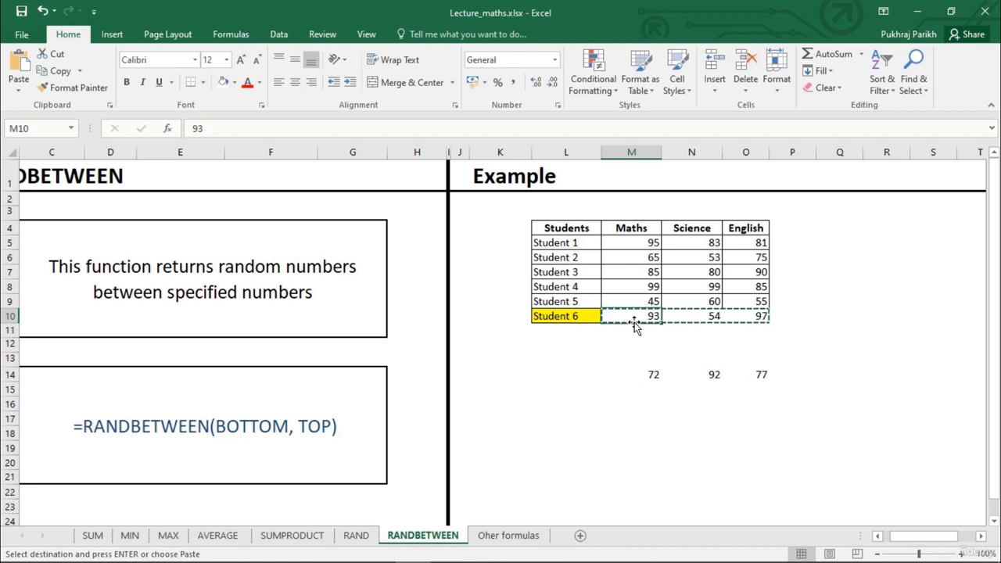
left_click(697, 314)
left_click(738, 315)
left_click(696, 319)
left_click(640, 318)
Step: Delete the copied RANDBETWEEN marks in M14:O14 and recheck Student 6's Maths mark in M10
left_click_drag(634, 374, 749, 386)
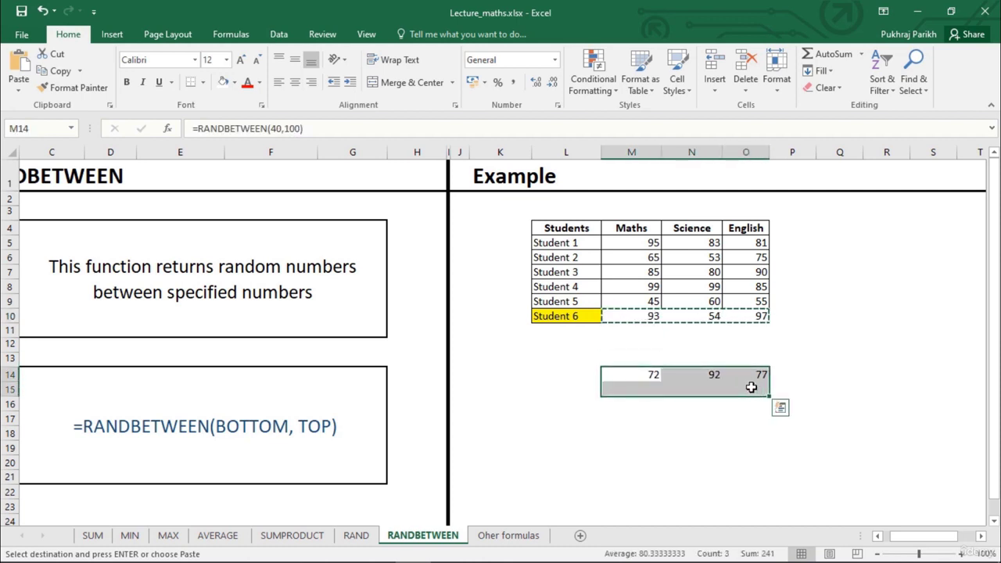
key("Delete")
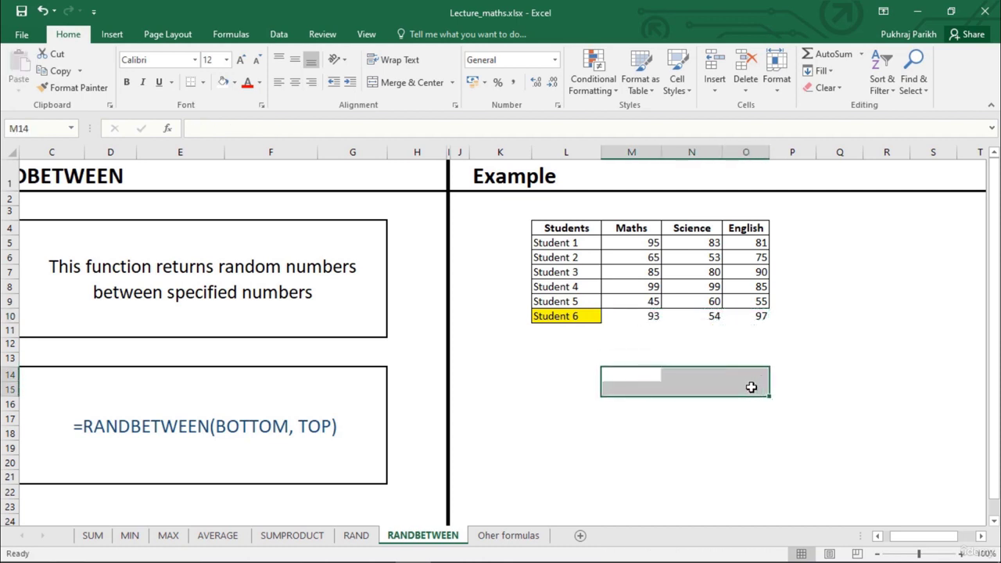
left_click(670, 356)
left_click(640, 317)
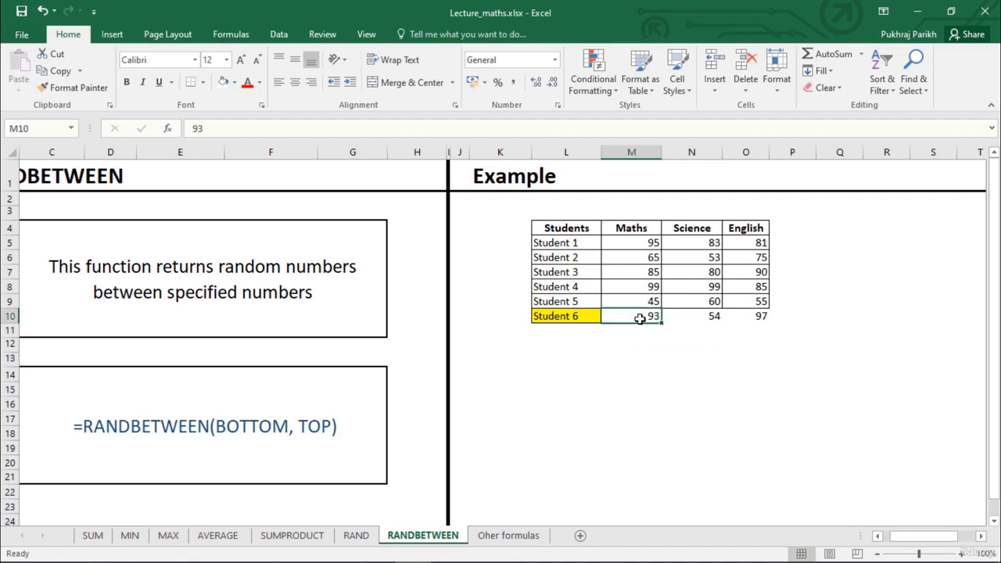
Step: Go to the Oher formulas sheet and browse the library of Math & Trig functions from ABS down to RAND
left_click(523, 538)
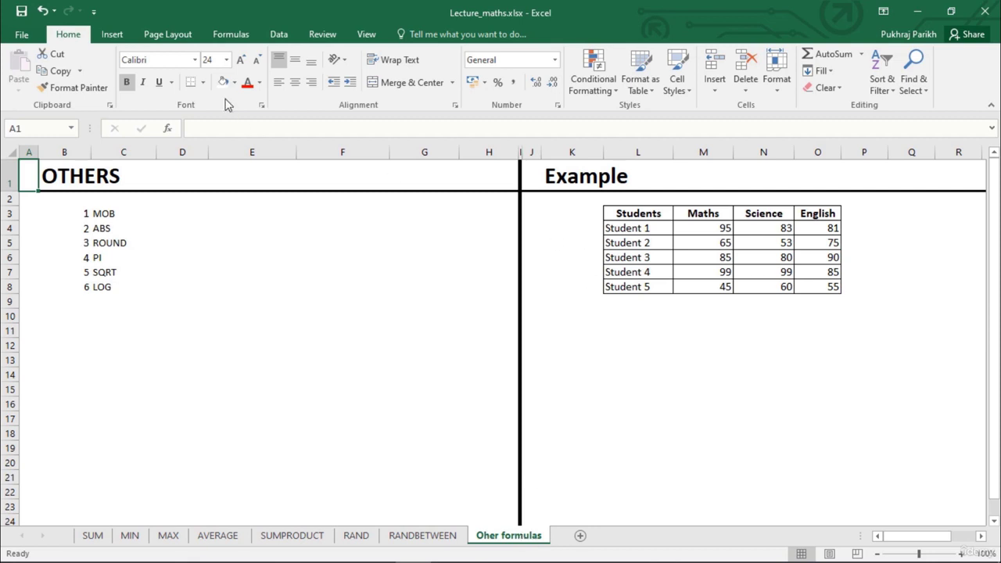
left_click(242, 40)
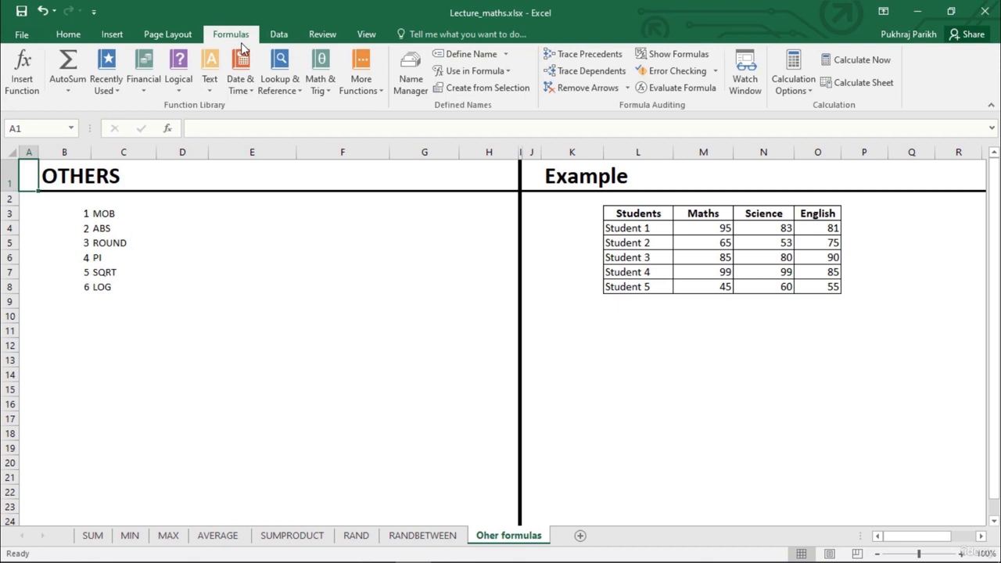
left_click(316, 84)
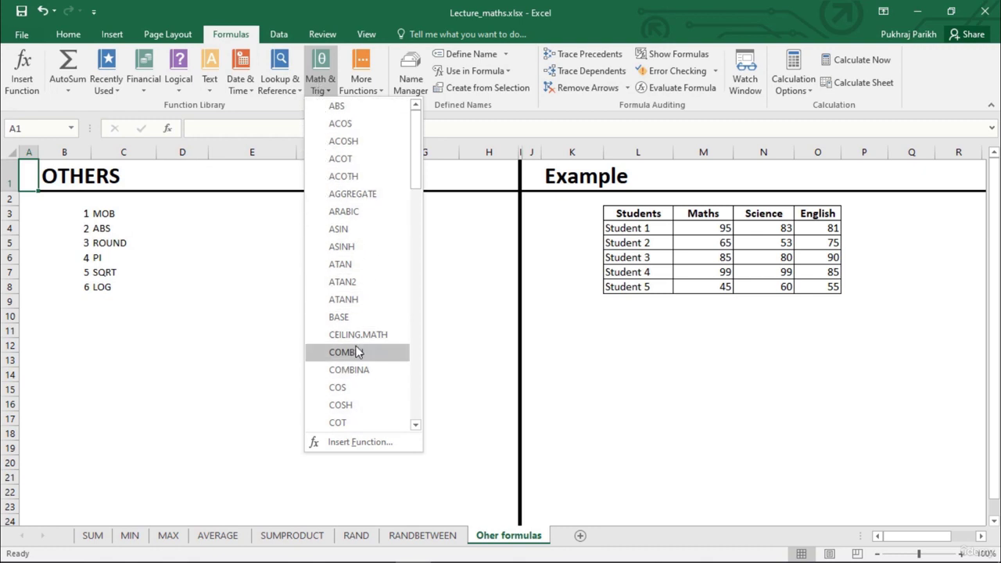
scroll(359, 348, "down", 4)
scroll(358, 346, "down", 15)
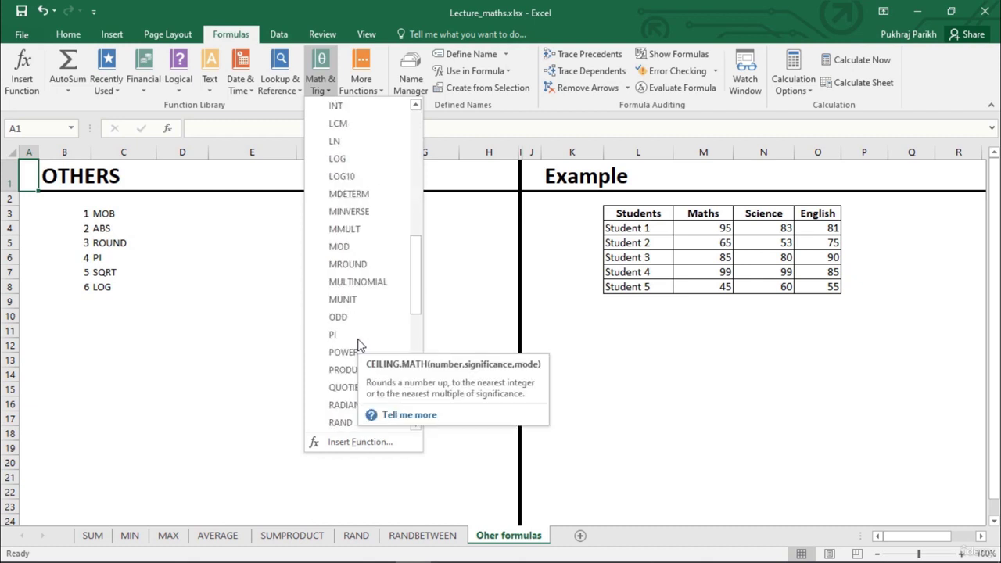